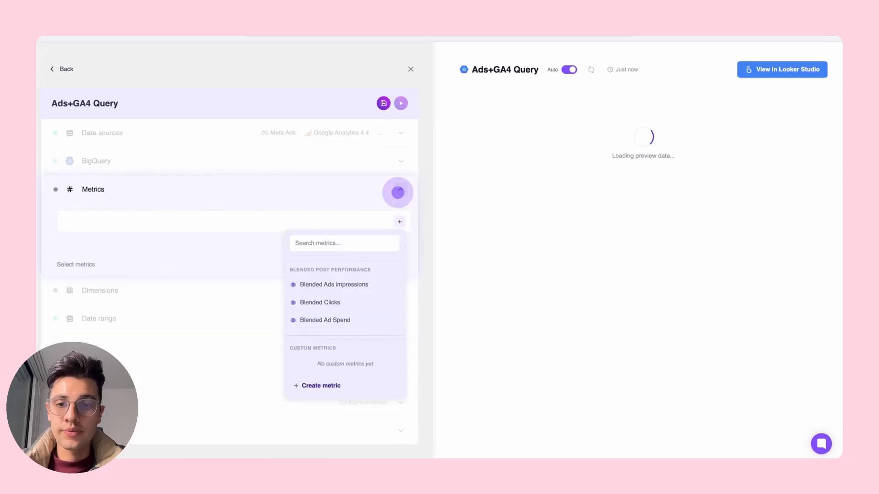
Add Blended Ad Spend as a metric to the Ads+GA4 Query.
click(276, 223)
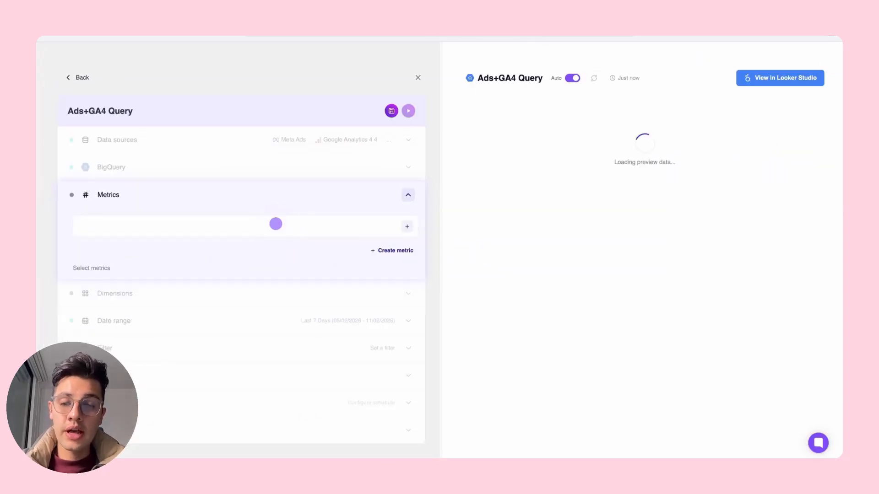
click(276, 224)
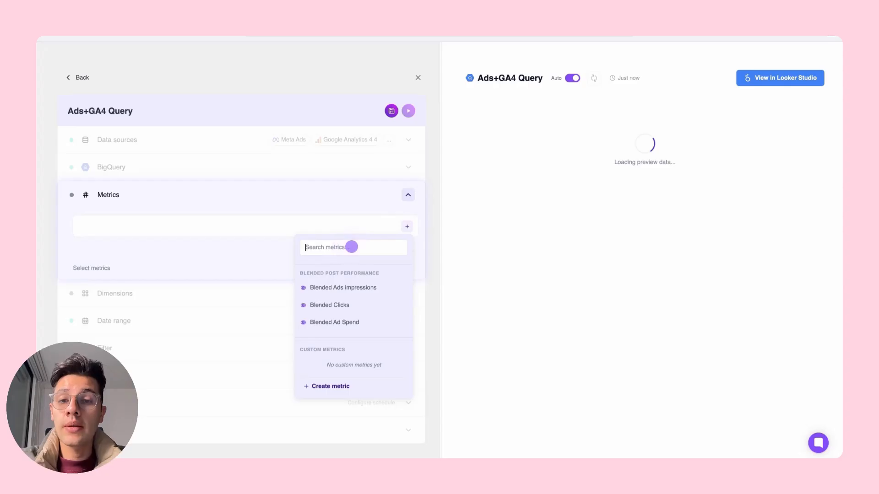
click(351, 247)
click(351, 246)
text(b)
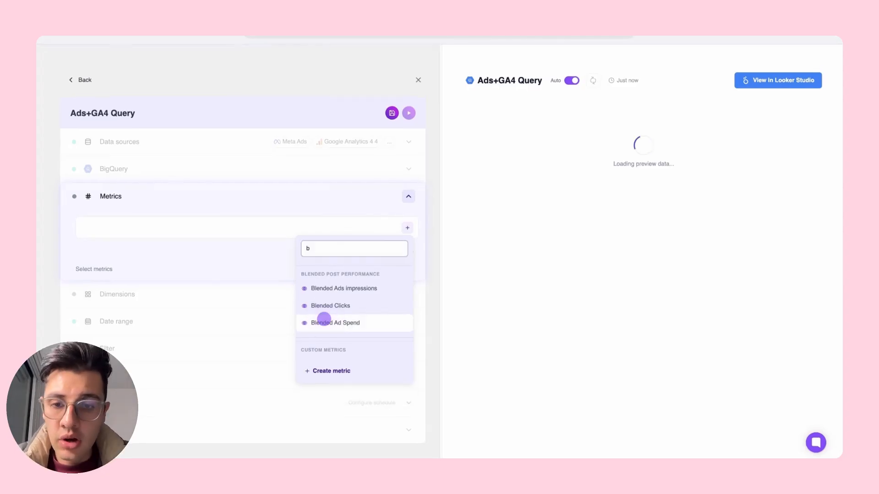
click(324, 319)
Search the metrics for "ga4 conve" and add GA4 Conversions to the query.
click(351, 243)
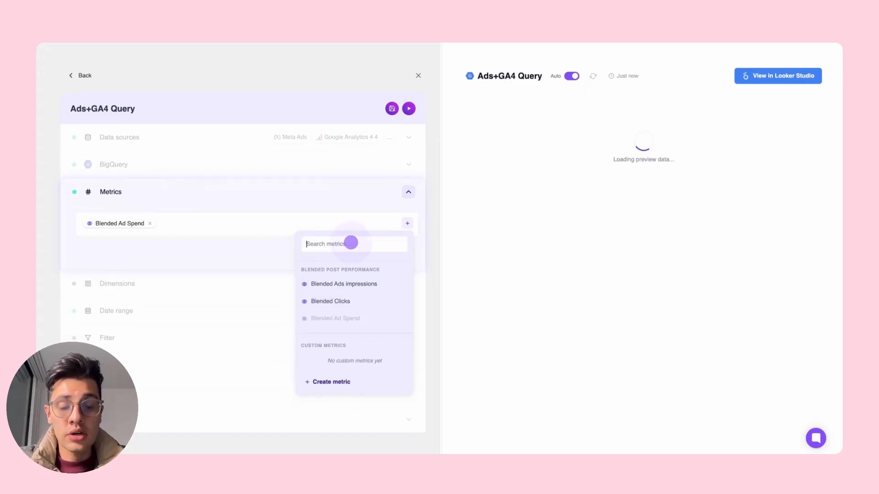
click(351, 243)
click(351, 242)
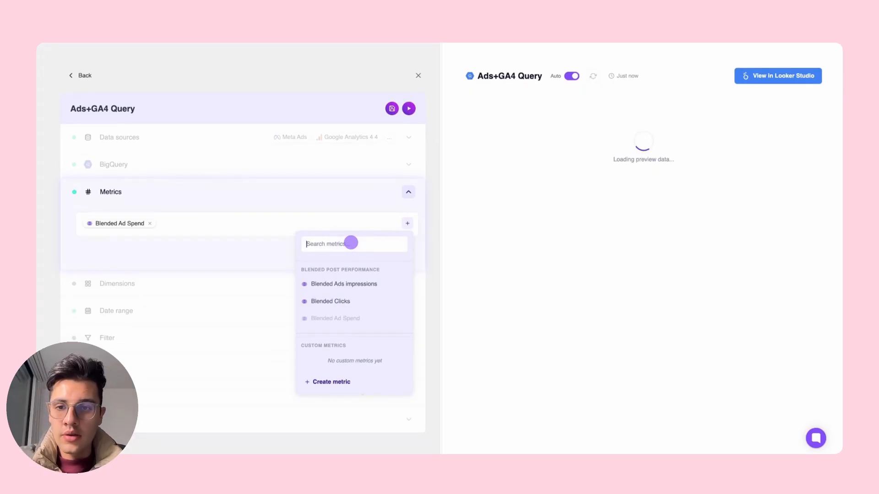
text(ga4 con)
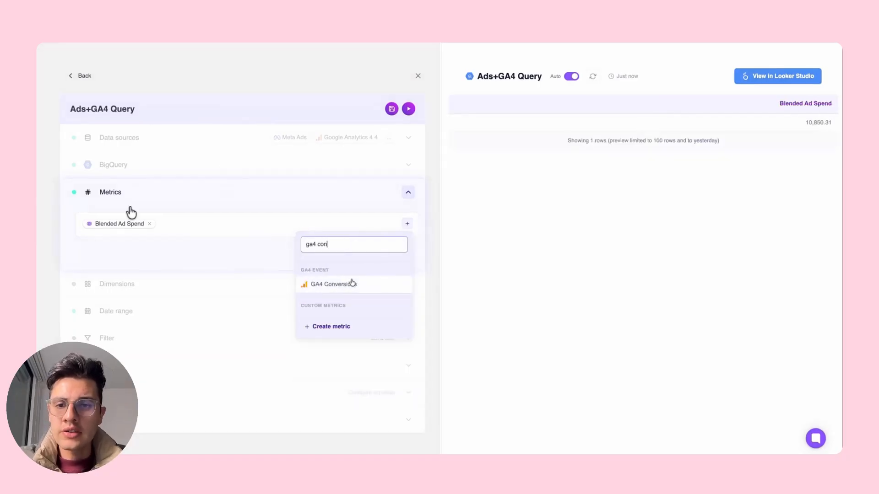
text(ve)
click(348, 285)
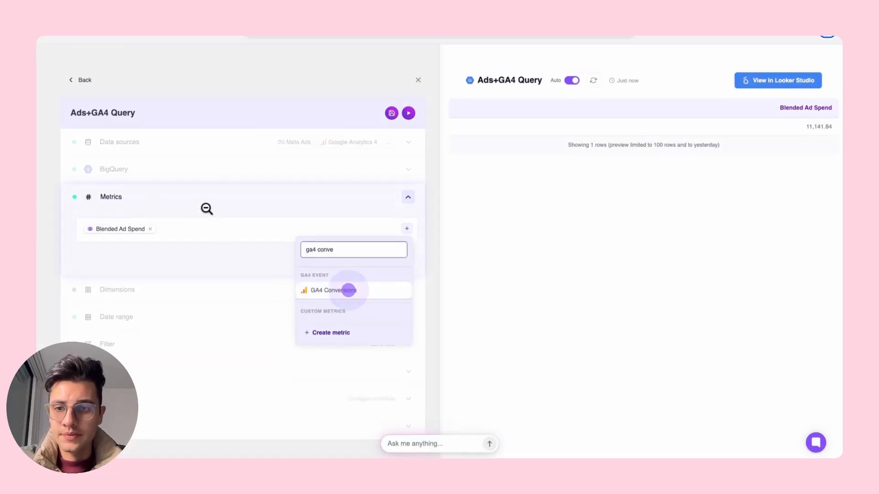
Create a custom metric named CPA from the formula prompt "divide Blended Ad Spend in GA4 Conversions".
click(392, 249)
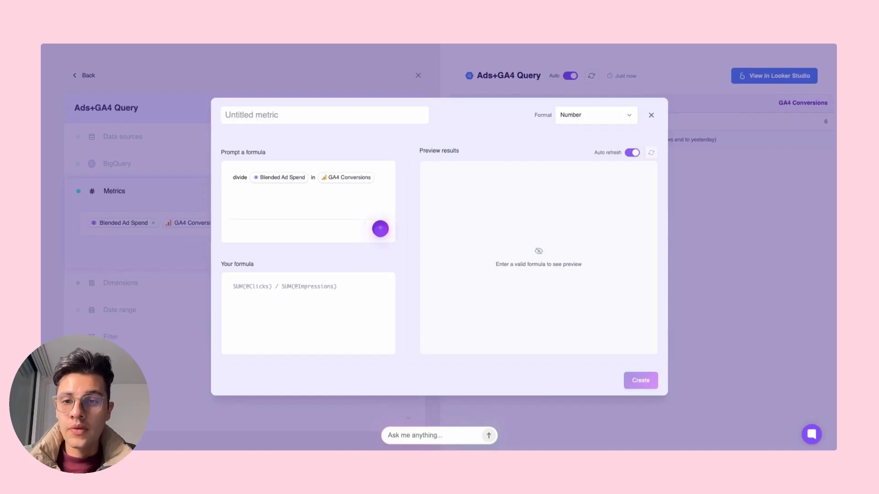
click(380, 228)
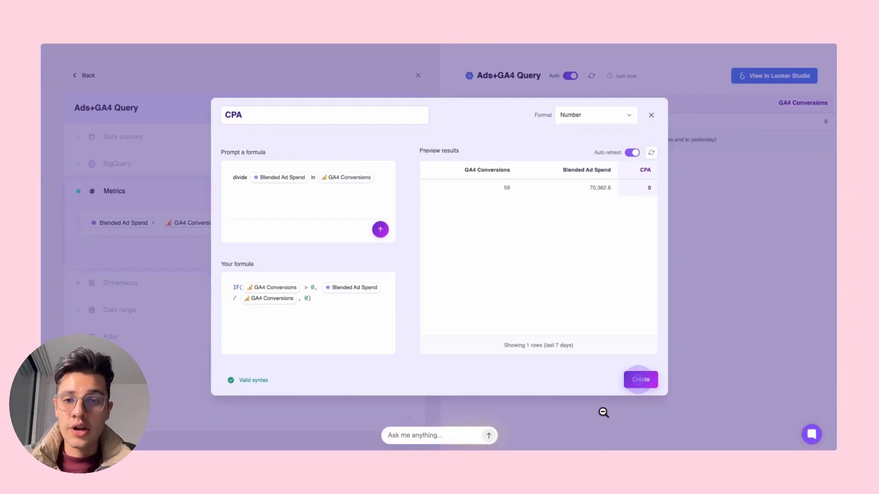
click(641, 379)
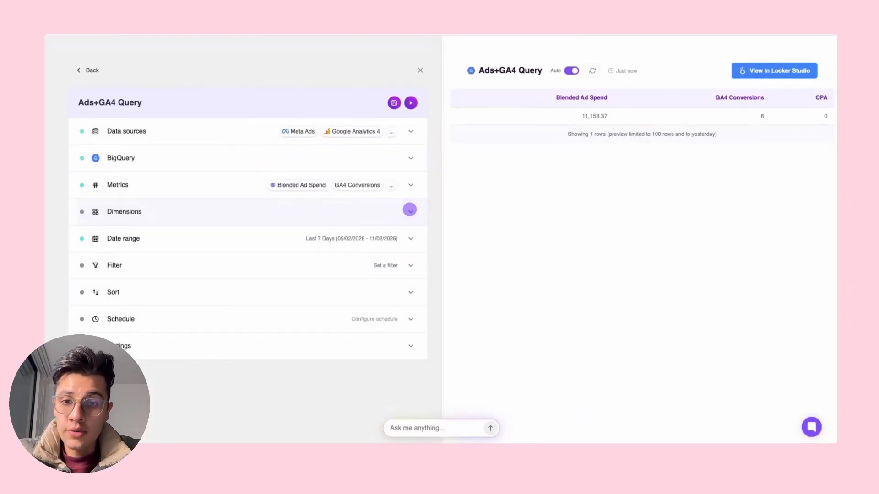
Add Date as the dimension of the Ads+GA4 Query.
click(409, 210)
click(325, 305)
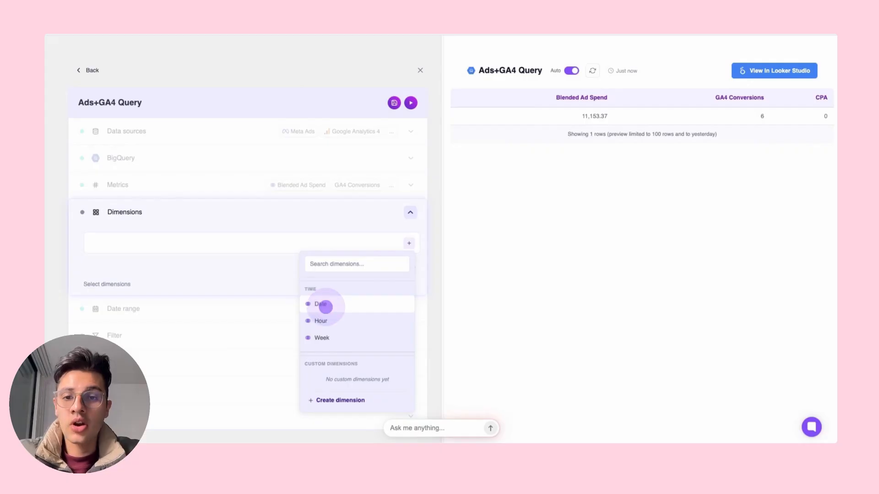
click(323, 305)
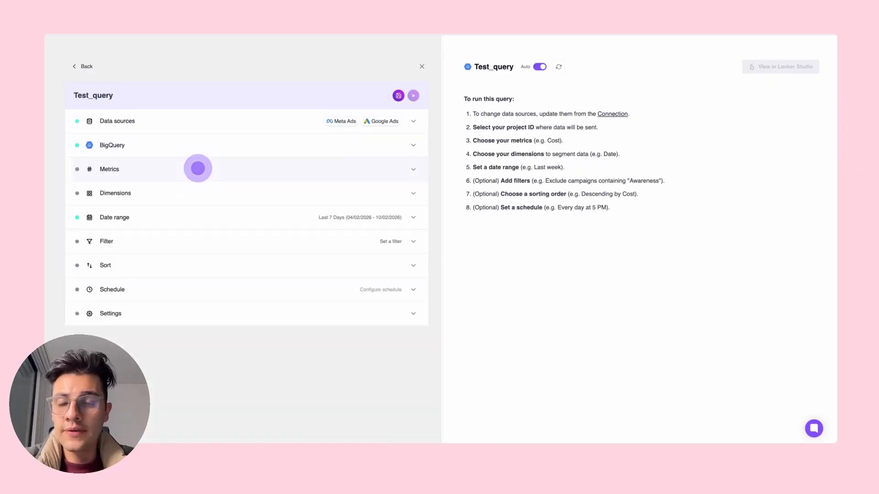
In Test_query, add Meta Ads Clicks and Google Ads Clicks as metrics.
click(198, 168)
text(click)
scroll(355, 251, down, 2)
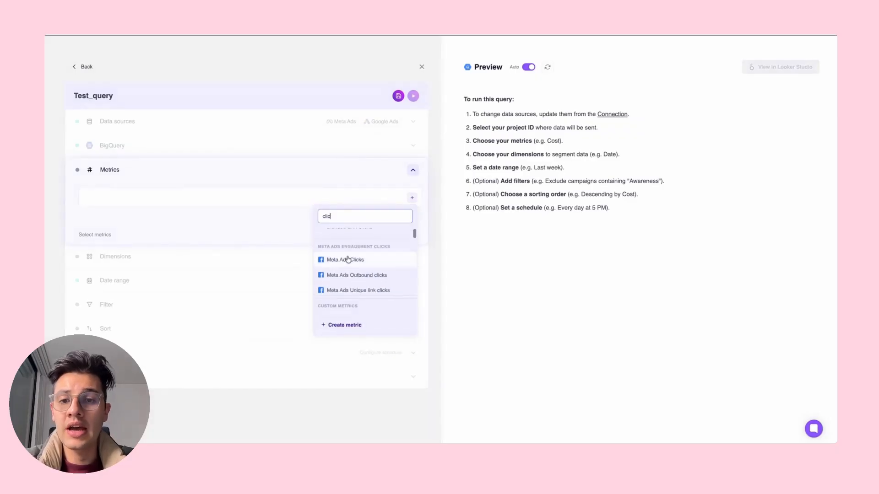
click(348, 256)
text(google ads cli)
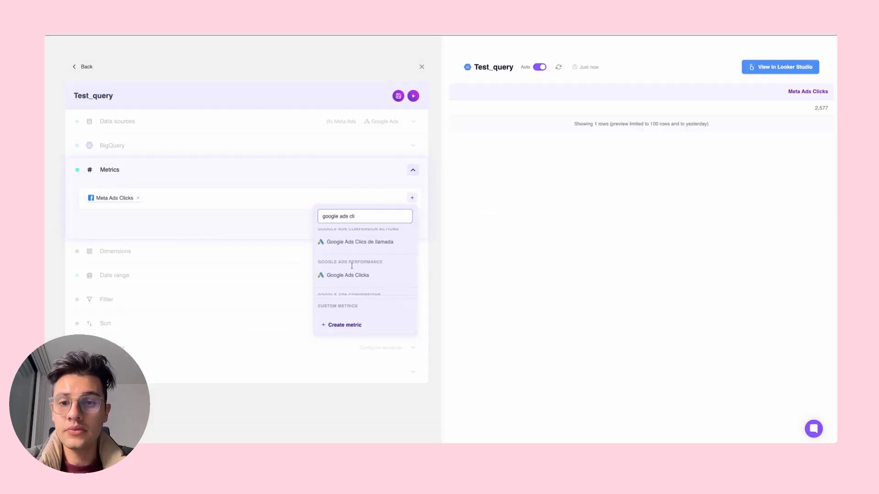
click(349, 275)
Add the Blended Clicks, Blended Conversions and Blended Ad Spend metrics to Test_query and close the metrics section.
text(blended cli)
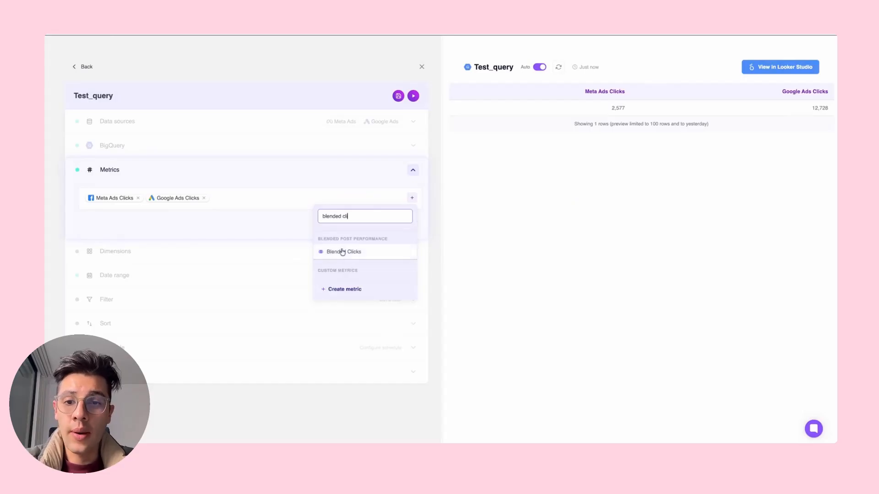
click(338, 251)
click(345, 216)
text(blended)
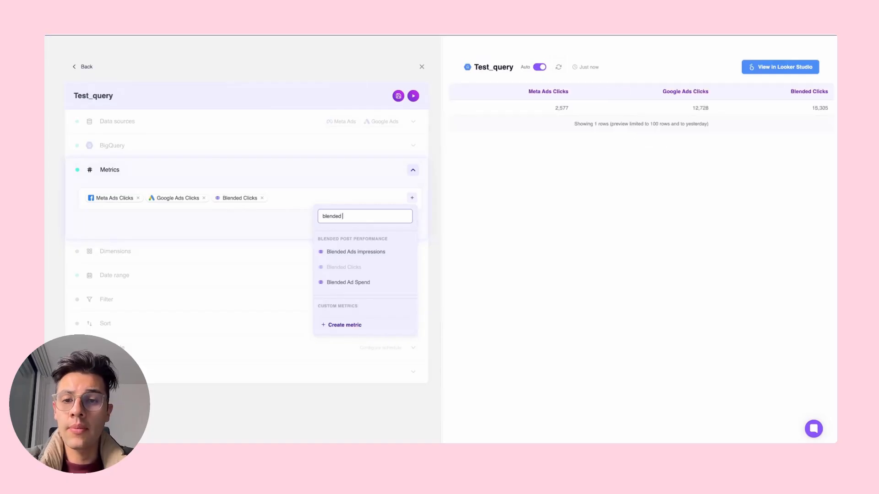
text(con)
click(343, 251)
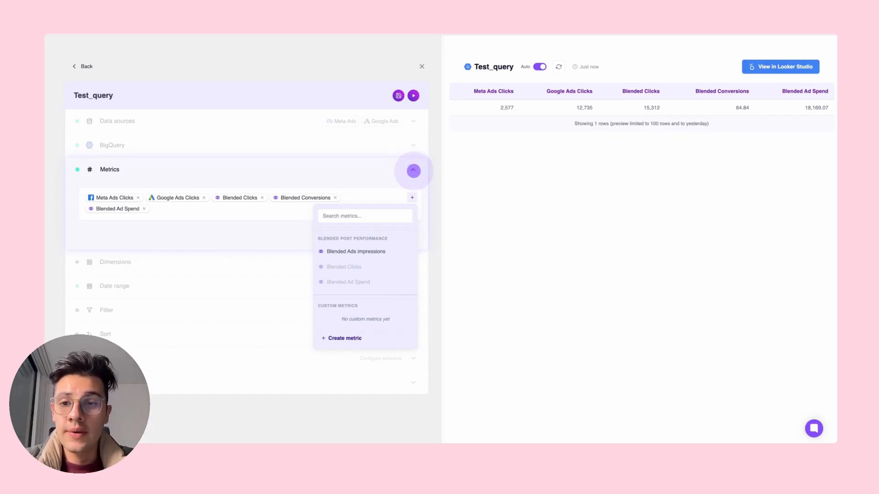
click(413, 171)
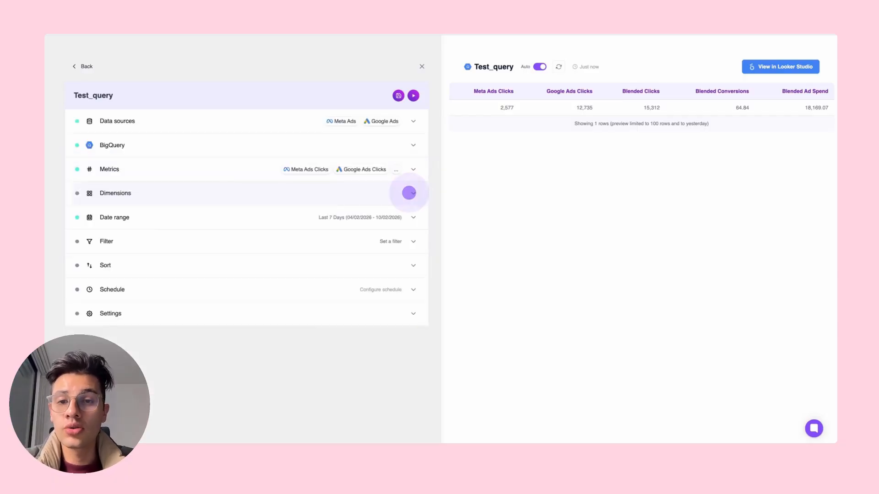
Add Date, Blended Data source type and Blended Country as dimensions of Test_query.
click(410, 190)
click(337, 275)
text(type)
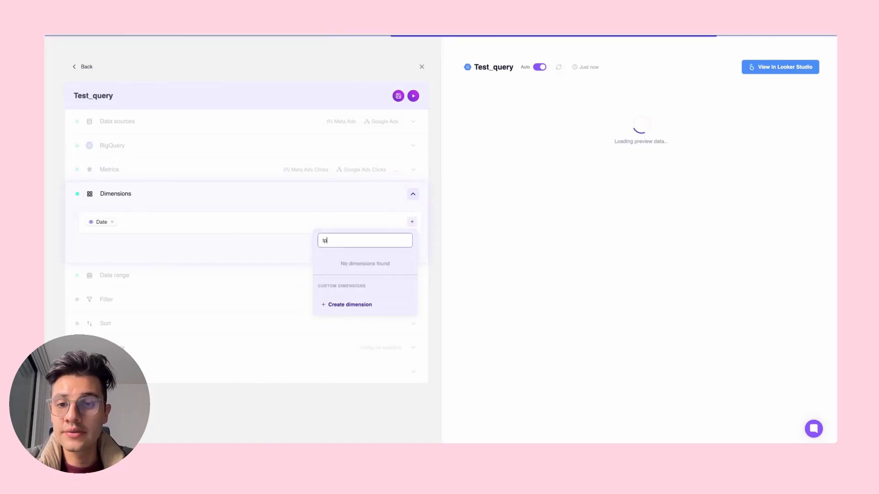
scroll(348, 274, down, 2)
click(350, 283)
click(351, 240)
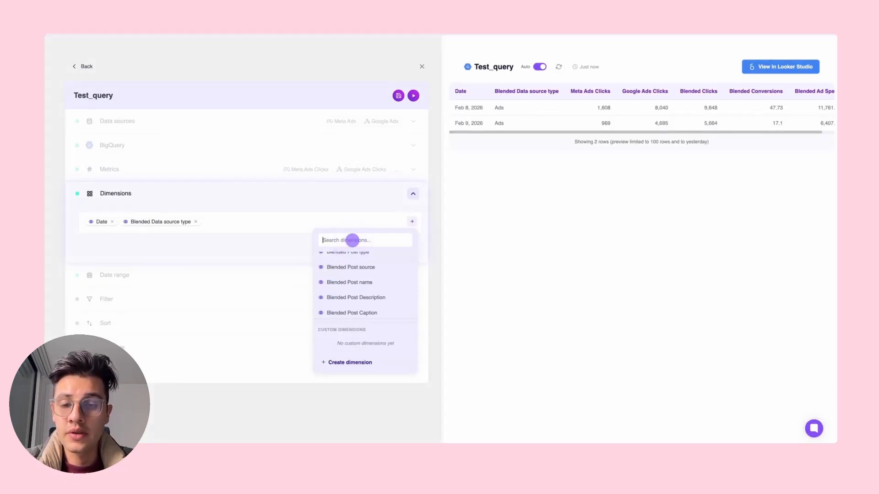
scroll(350, 274, up, 5)
click(348, 271)
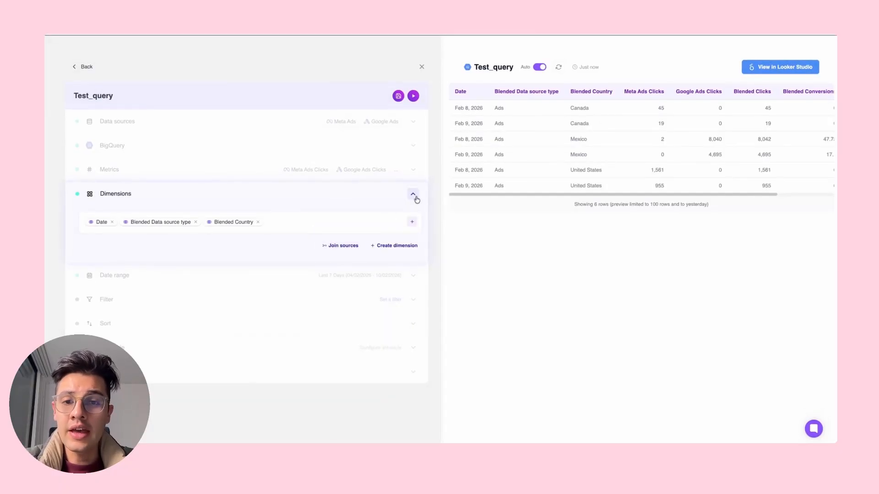
Generate a custom dimension formula mapping Blended Country Mexico to Latam, Canada or United States to NAM, and others to Other, without the in function.
click(394, 247)
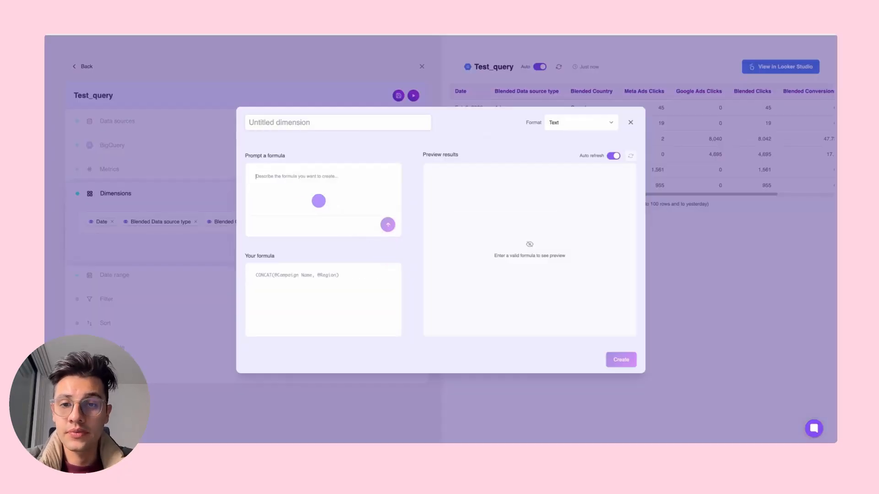
click(281, 178)
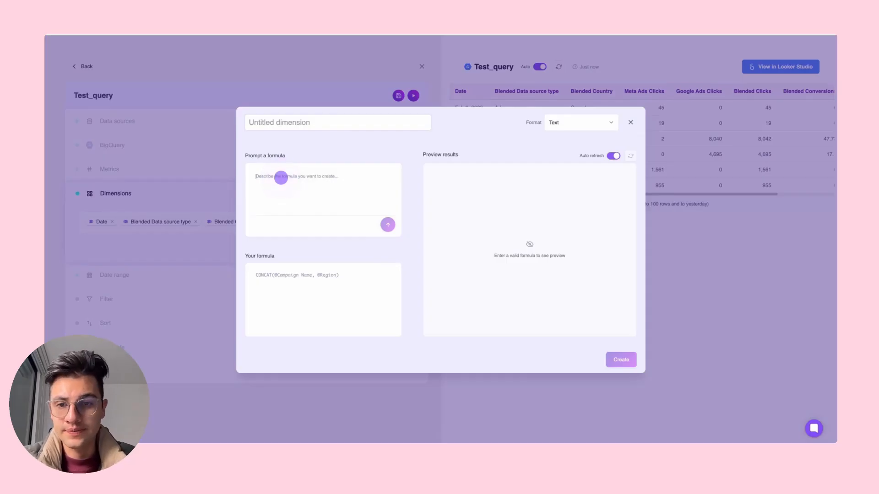
text(if @blended coun)
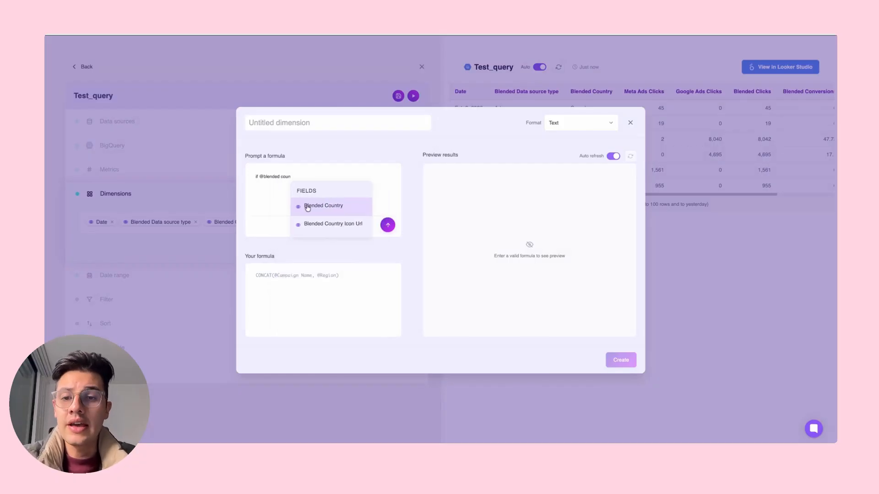
click(308, 207)
text(is Mexico call it Latam, if is Canada c)
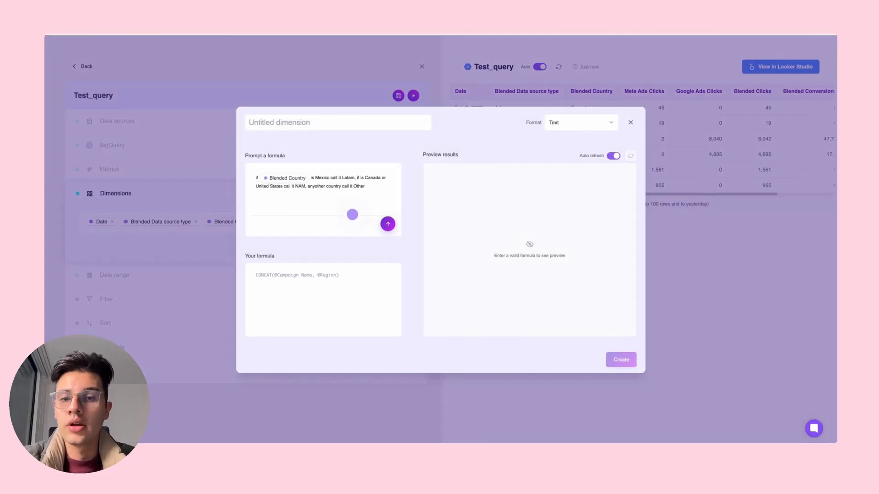
click(387, 225)
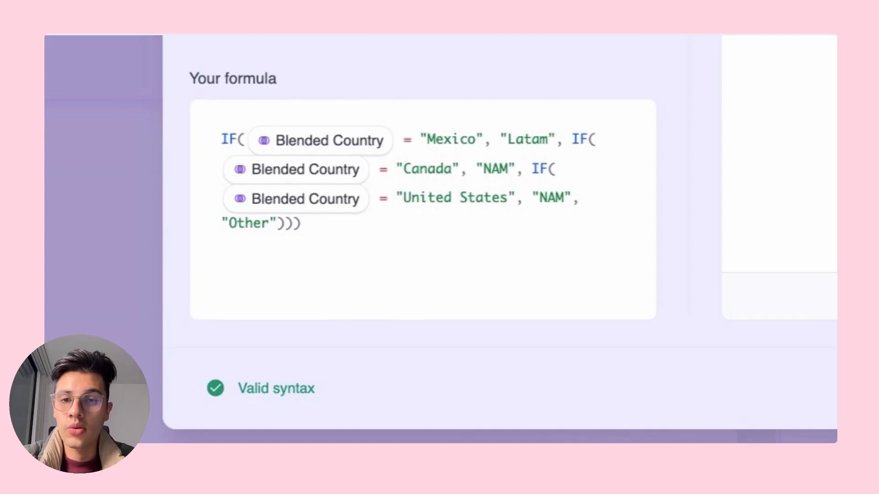
Name the custom dimension REGION, create it and review its column in the preview table.
text(REGIO)
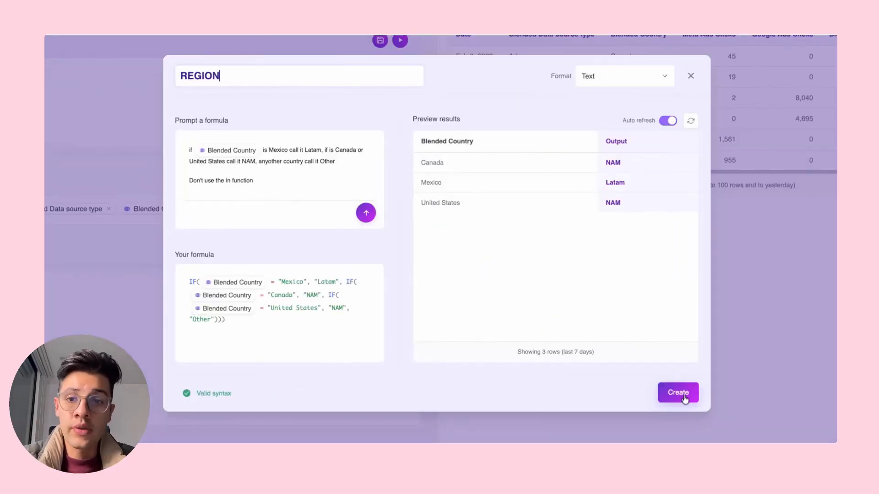
text(N)
click(683, 398)
scroll(657, 149, right, 2)
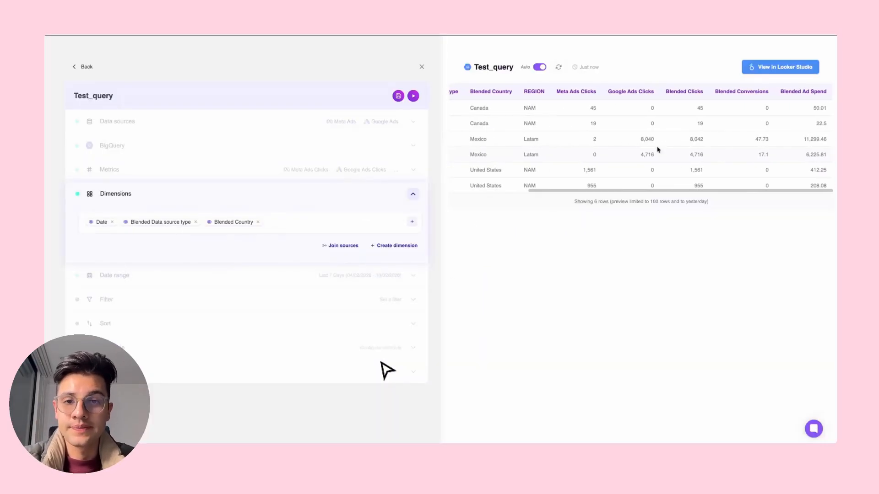
scroll(659, 149, left, 2)
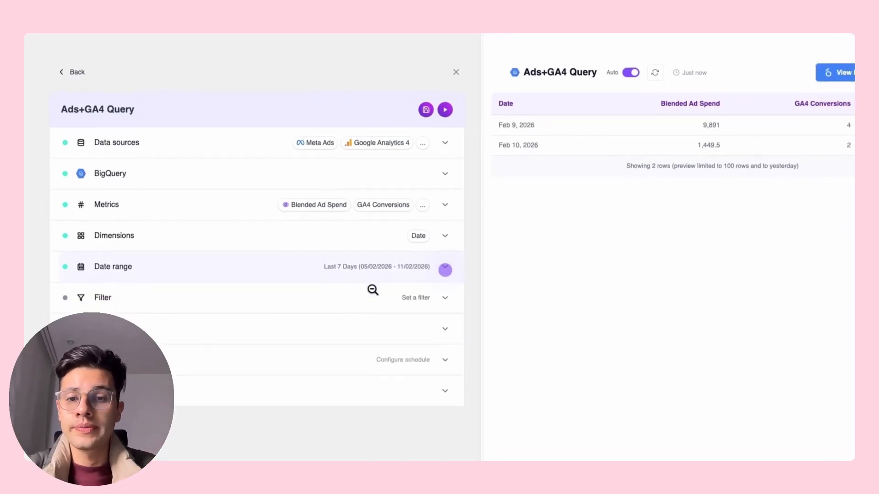
Open the date range presets of the Ads+GA4 Query.
click(473, 285)
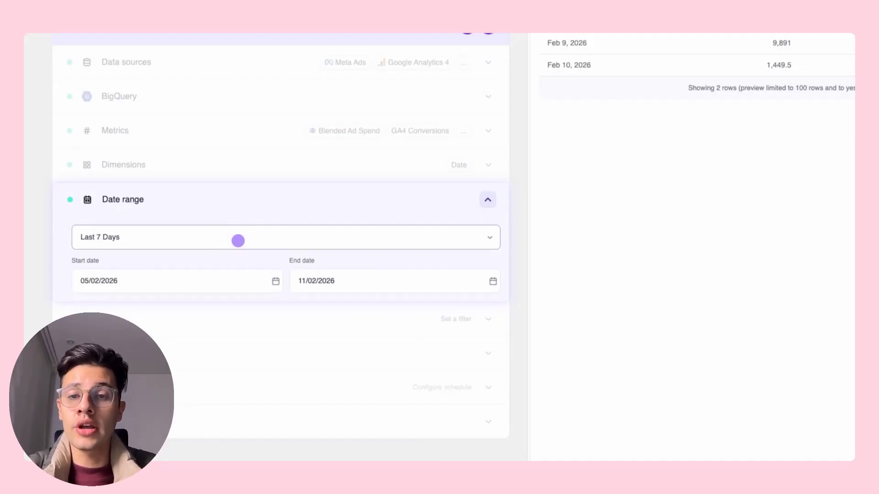
click(238, 240)
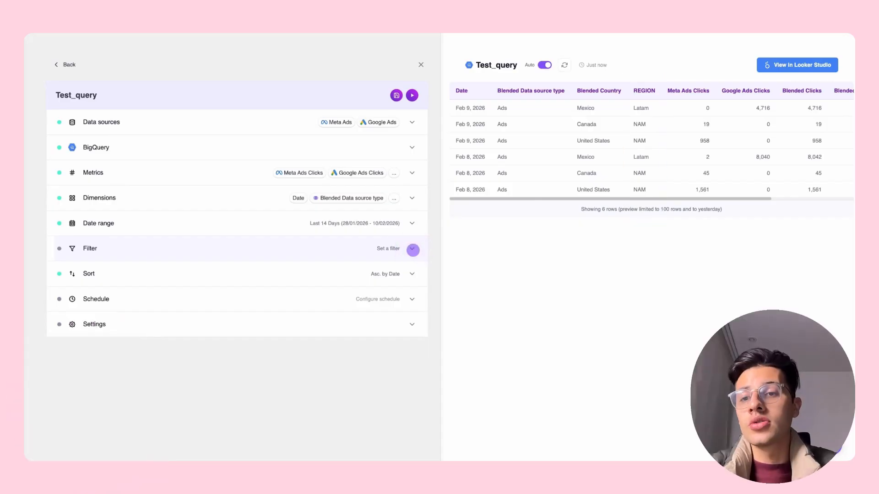
Add a filter to Test_query that excludes rows where REGION equals NAM, and refresh the preview table.
click(413, 249)
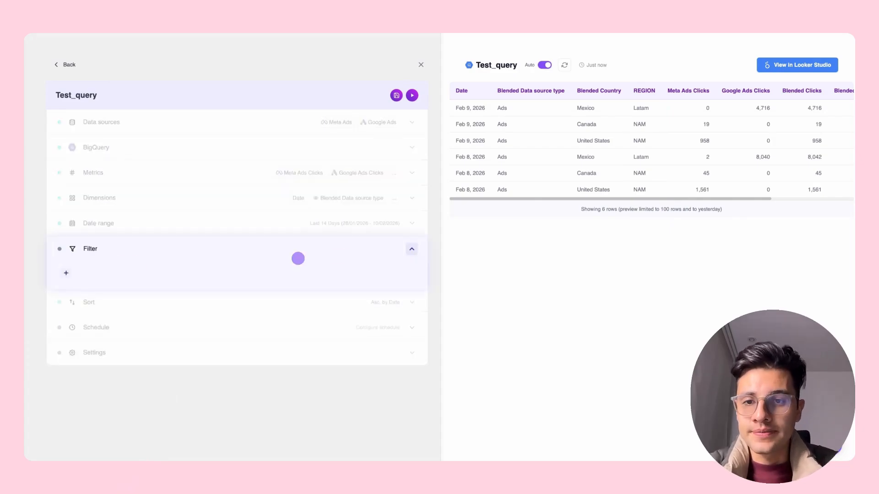
click(58, 275)
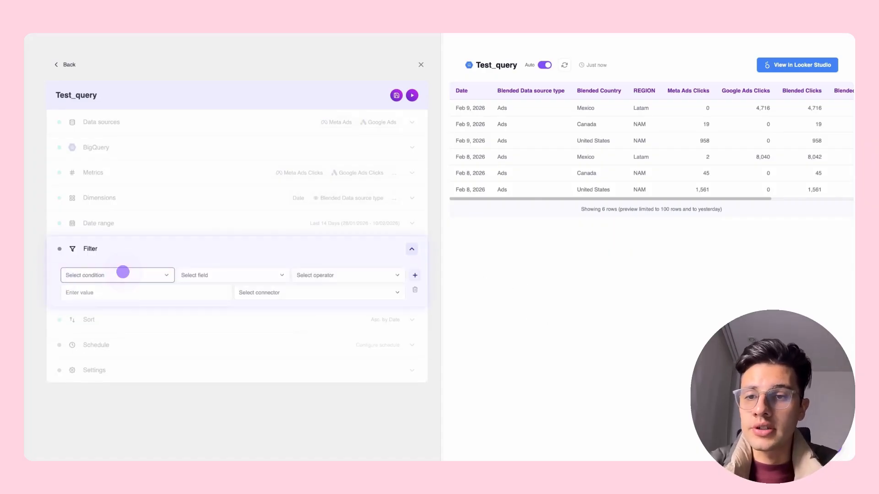
click(123, 273)
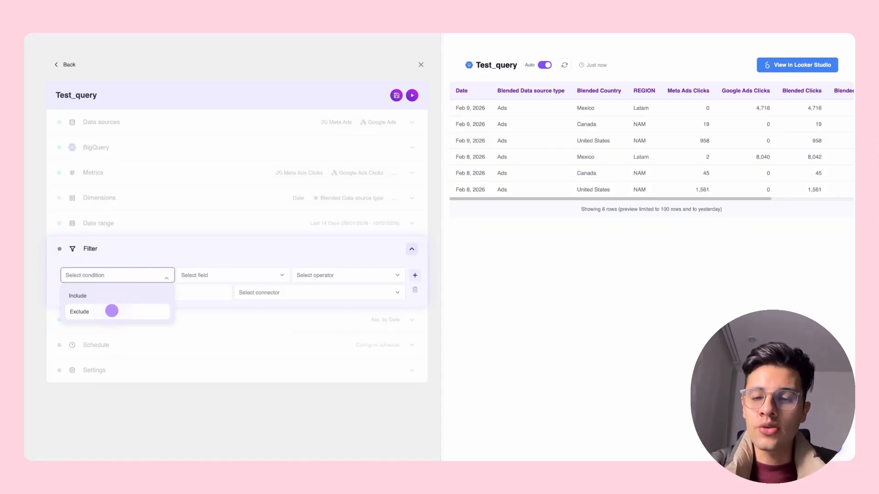
click(111, 311)
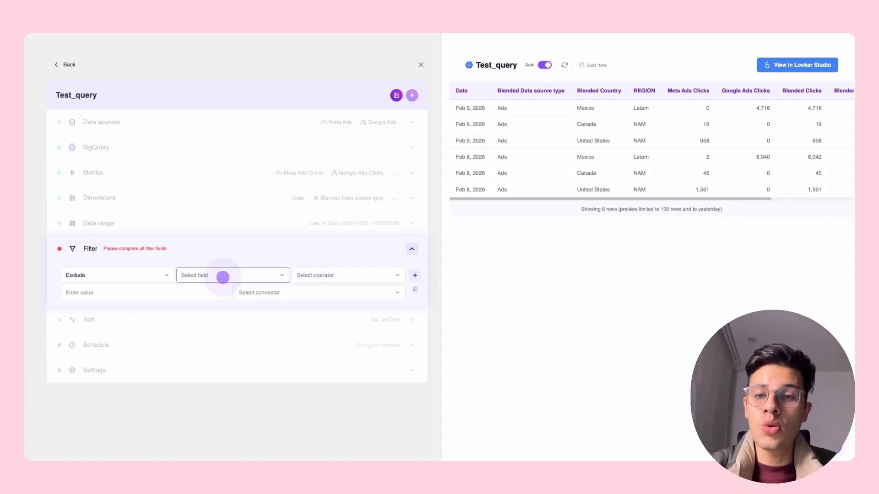
click(222, 277)
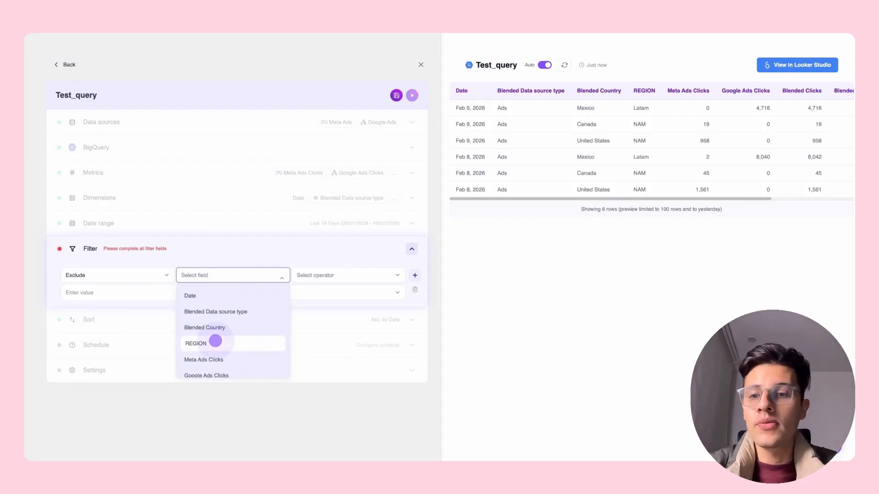
click(215, 342)
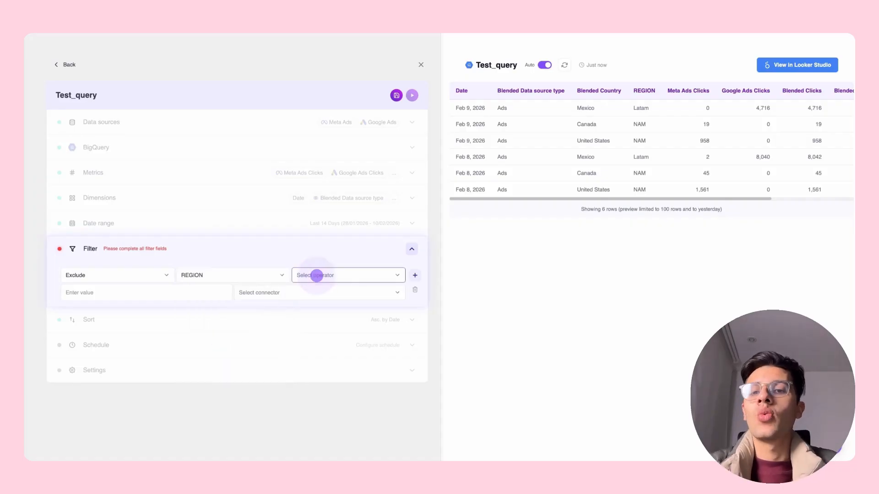
click(317, 275)
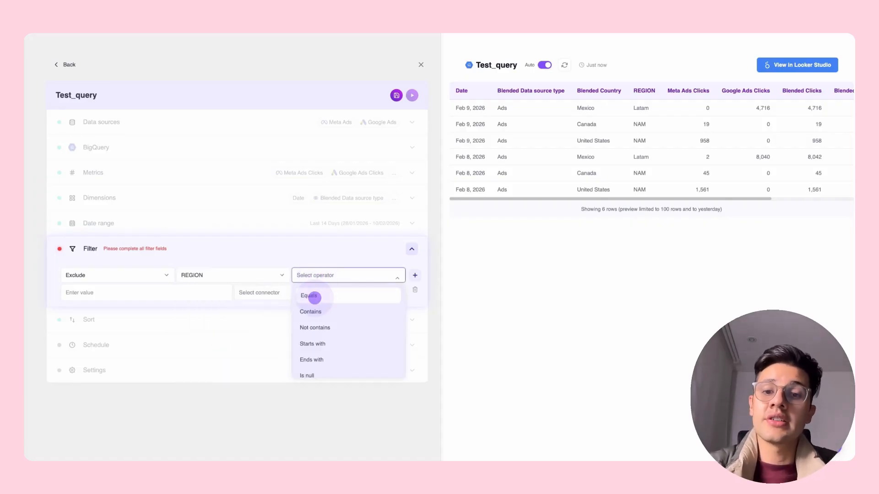
click(315, 298)
click(172, 298)
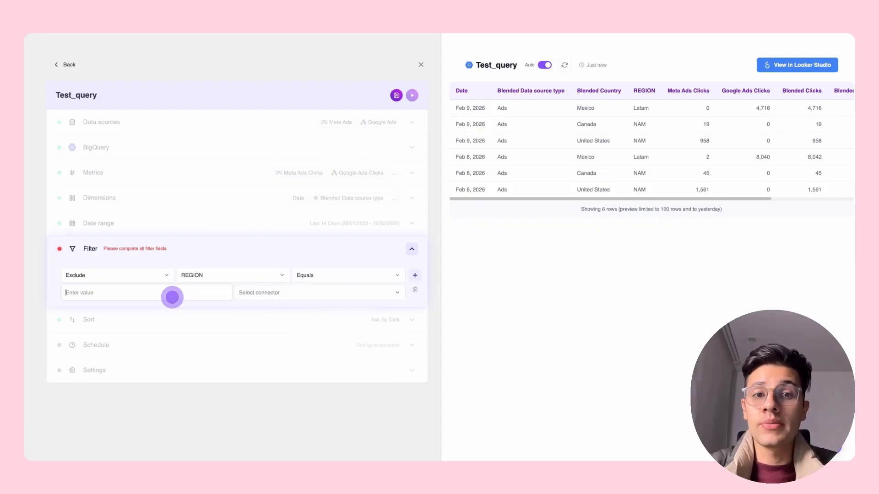
text(NAM)
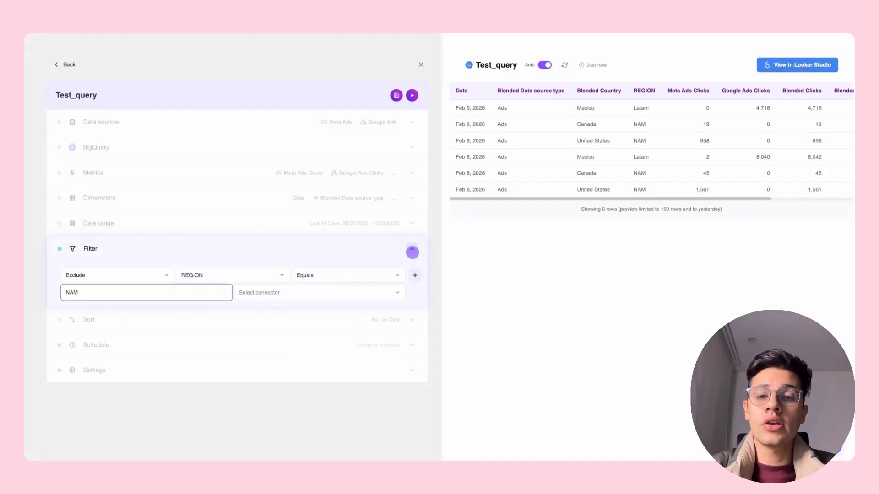
key(Tab)
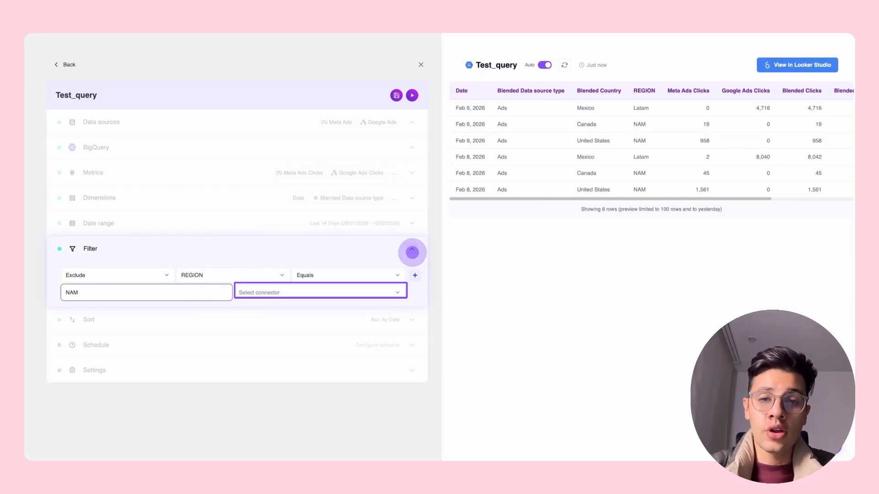
click(411, 252)
click(564, 64)
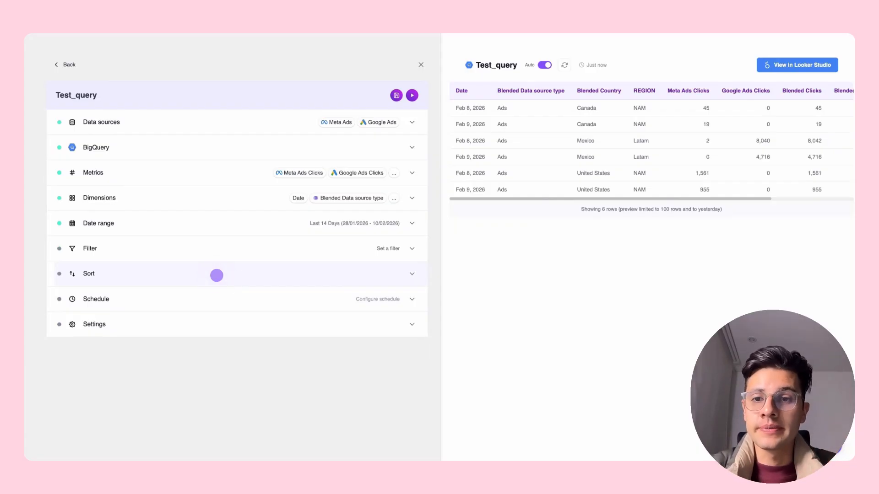
Sort Test_query by Date in descending order and refresh the preview table.
click(216, 275)
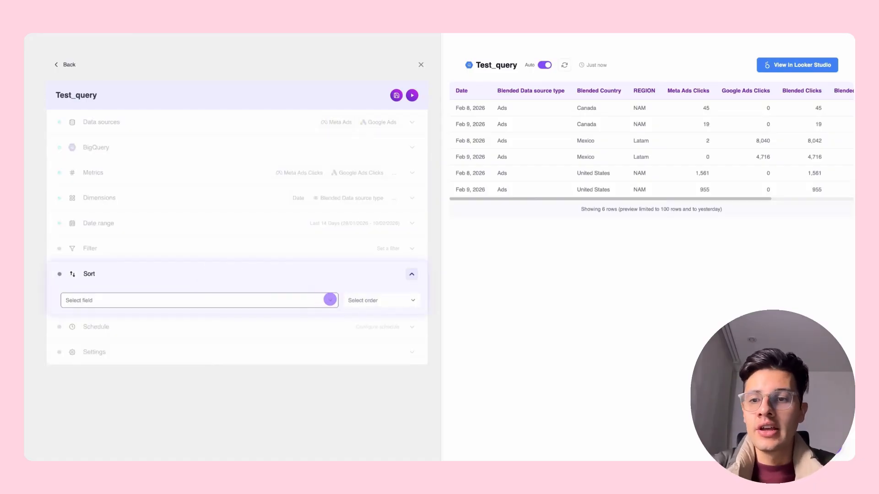
click(330, 300)
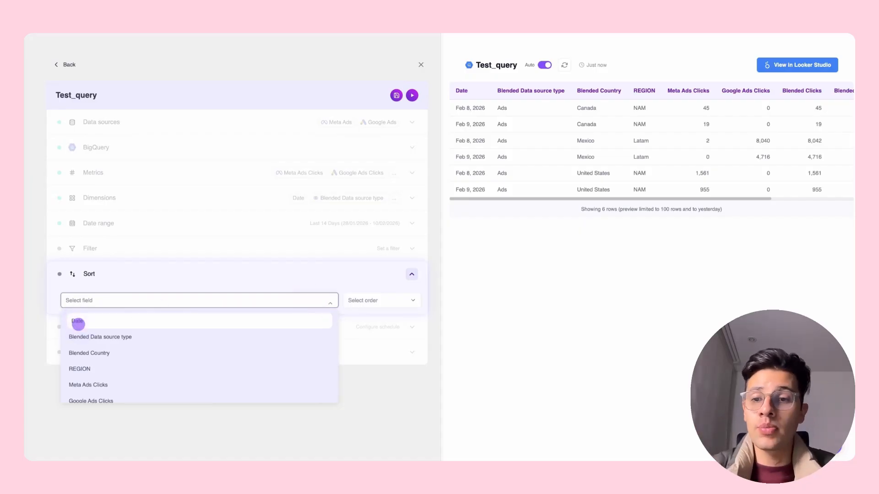
click(78, 324)
click(365, 300)
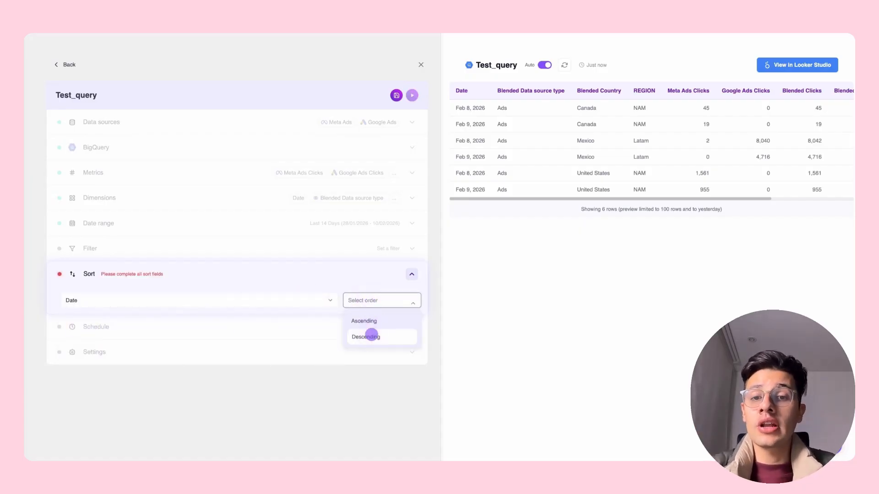
click(371, 336)
click(564, 65)
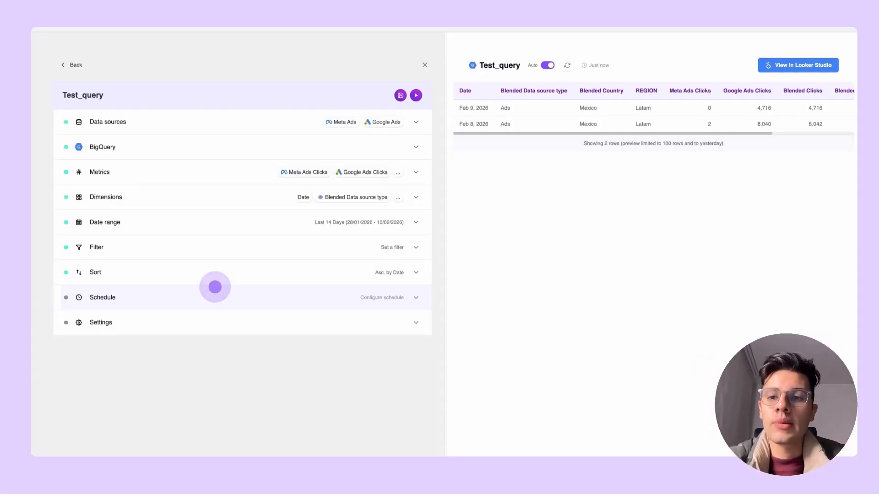
Generate a refresh schedule for Test_query from the description "Every day at 6 AM".
click(215, 287)
click(102, 355)
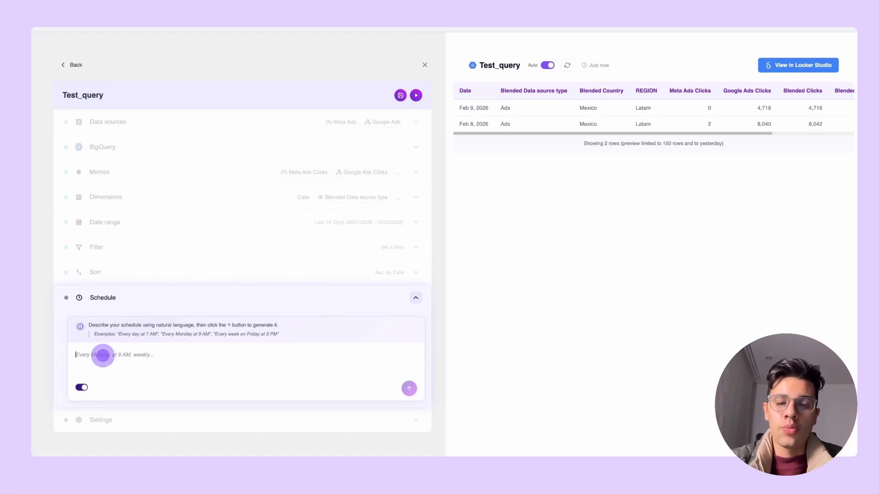
text(Every day at 6 AM)
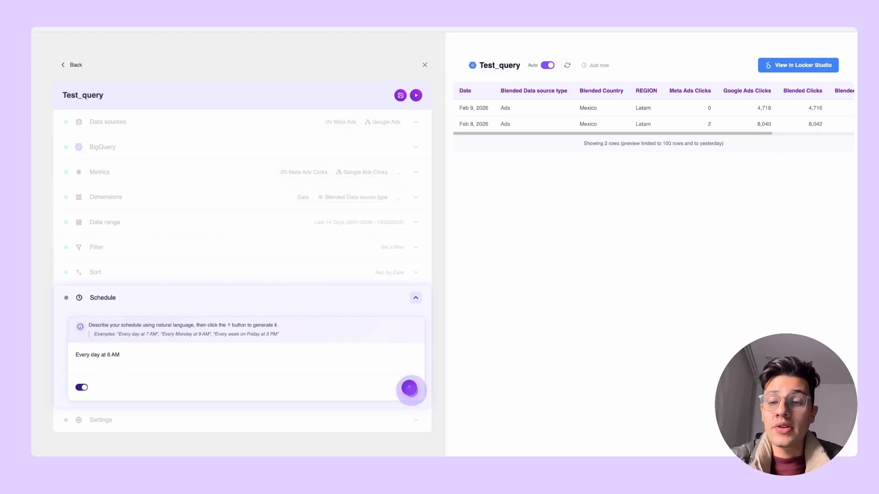
click(409, 388)
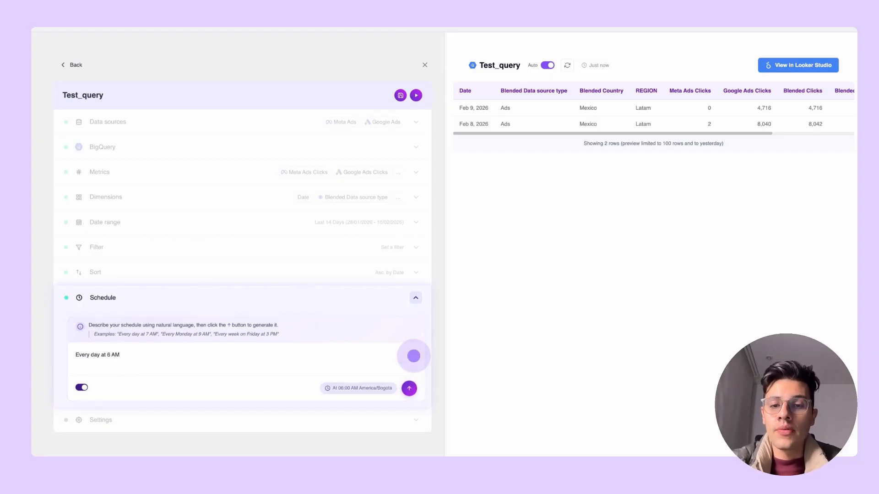